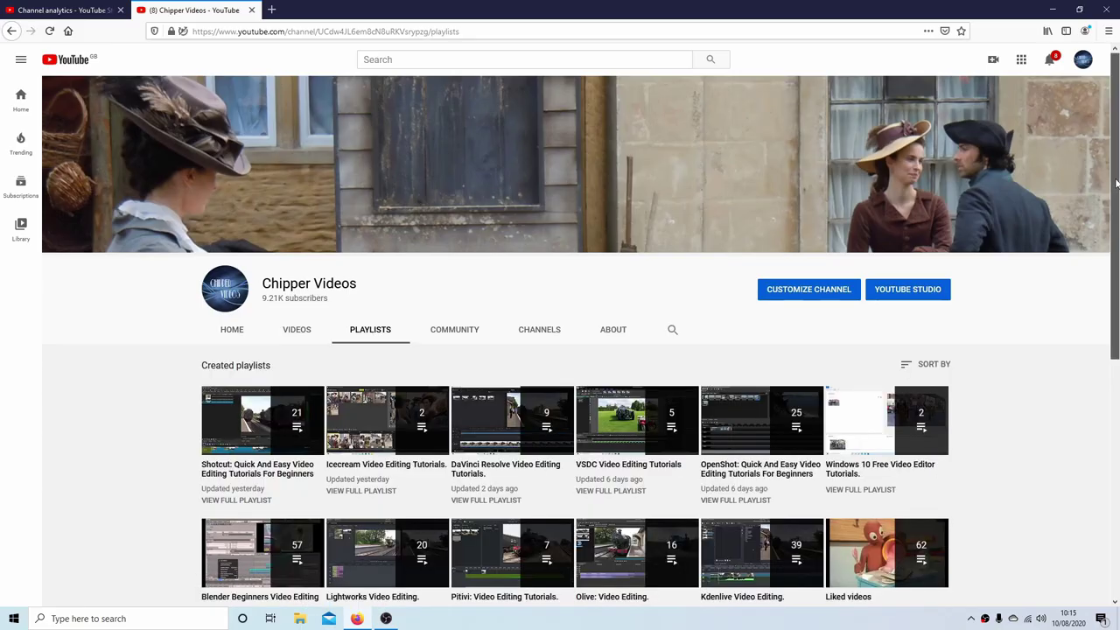
drag(1115, 214, 1116, 273)
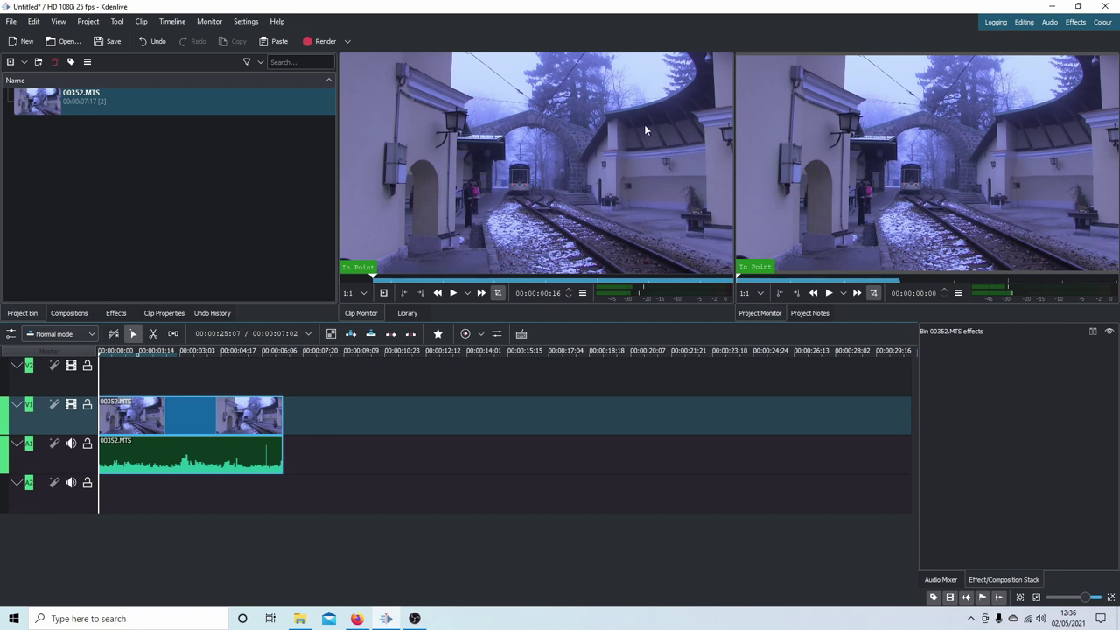
Add the Lift/gamma/gain colour correction effect to the 00352.MTS clip on track V1 and select the clip.
click(116, 313)
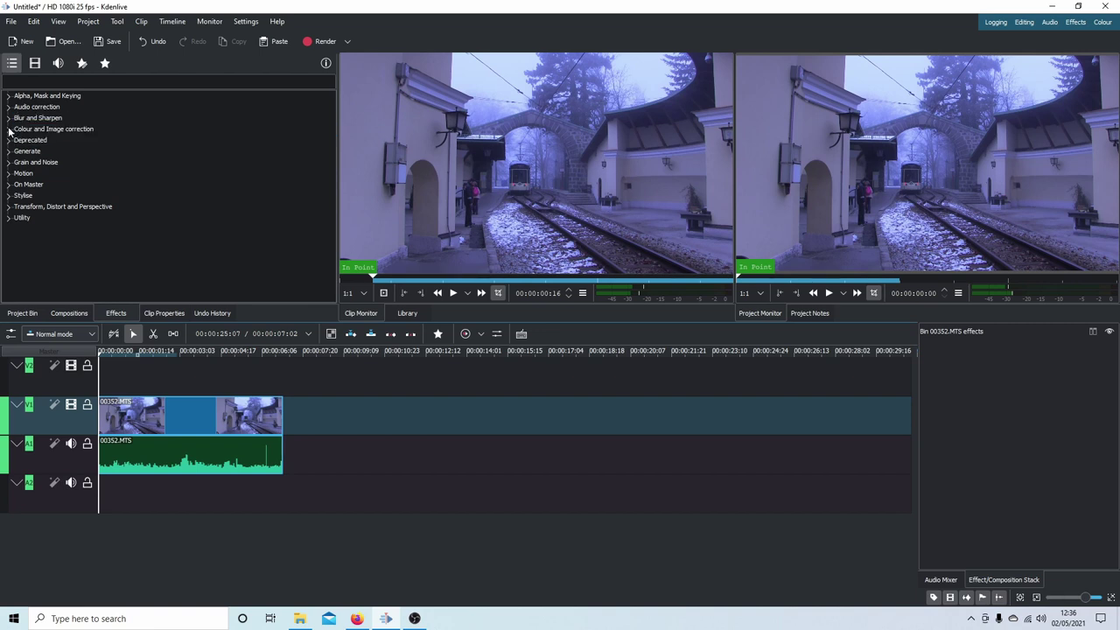
click(9, 131)
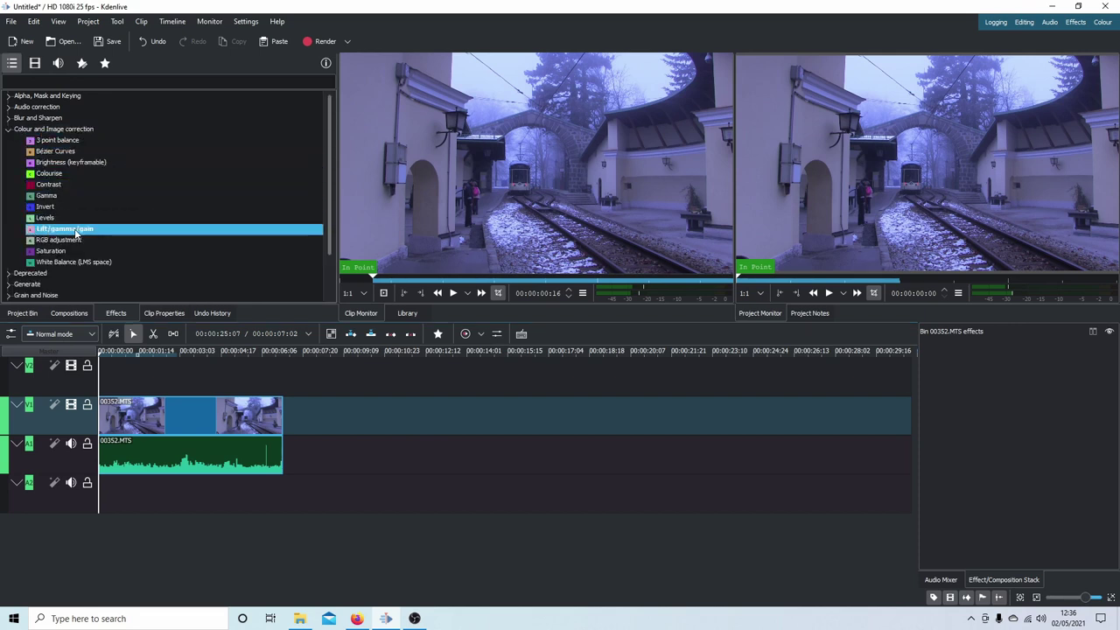
drag(75, 231, 148, 410)
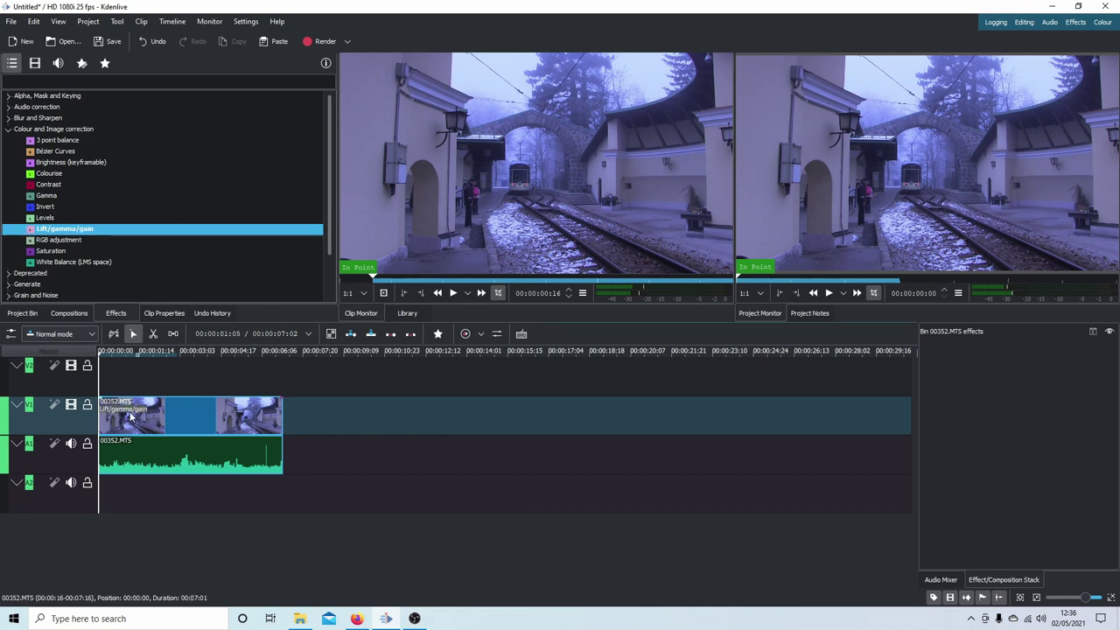
click(132, 411)
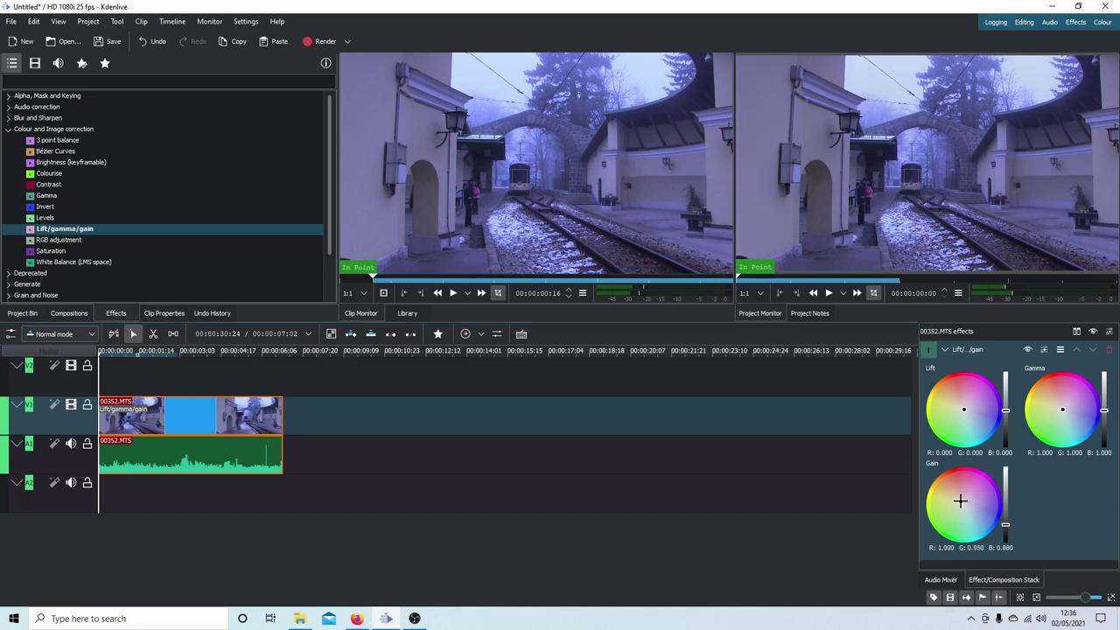
Warm the clip by setting gain to R 1.000, G 0.947, B 0.725 and gamma to R 1.000, G 0.995, B 0.839.
click(959, 500)
drag(958, 499, 954, 499)
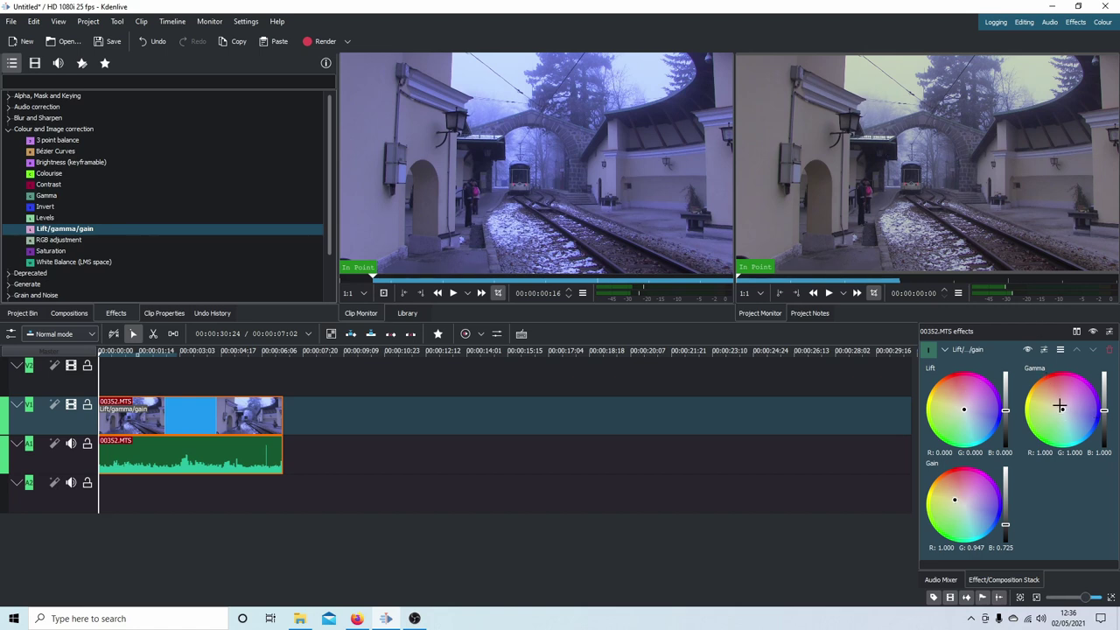
drag(1065, 409, 1057, 408)
Set lift to R 0.200, G 0.193, B 0.178, gain to R 1.477, G 1.399, B 1.070 and gamma to R 0.831, G 0.827, B 0.697.
click(1006, 411)
drag(1005, 411, 1007, 403)
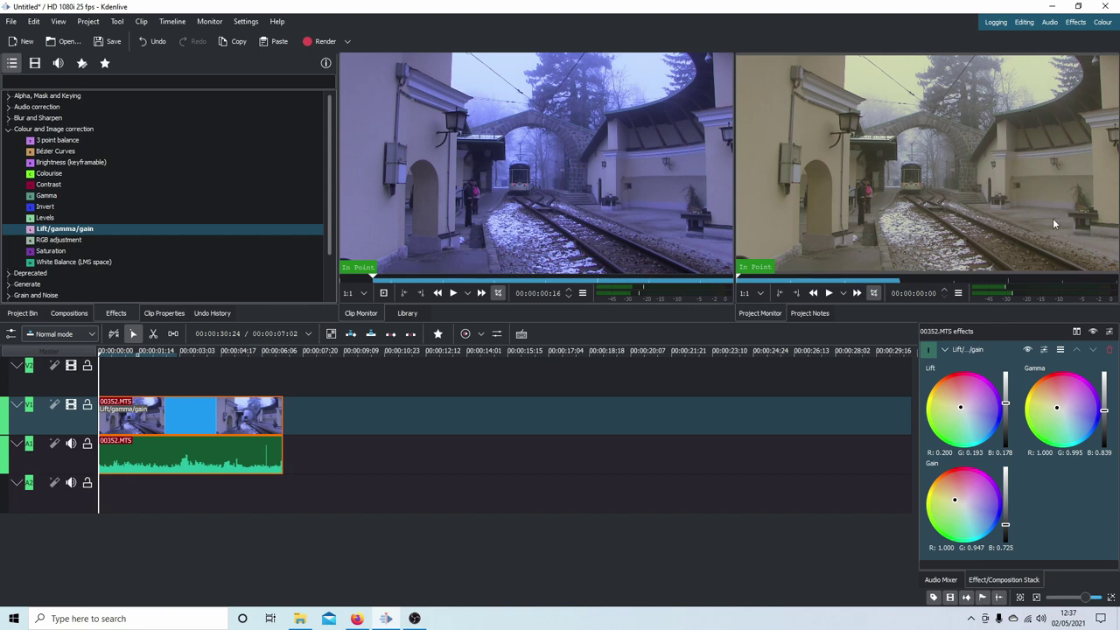
drag(1005, 523, 1005, 515)
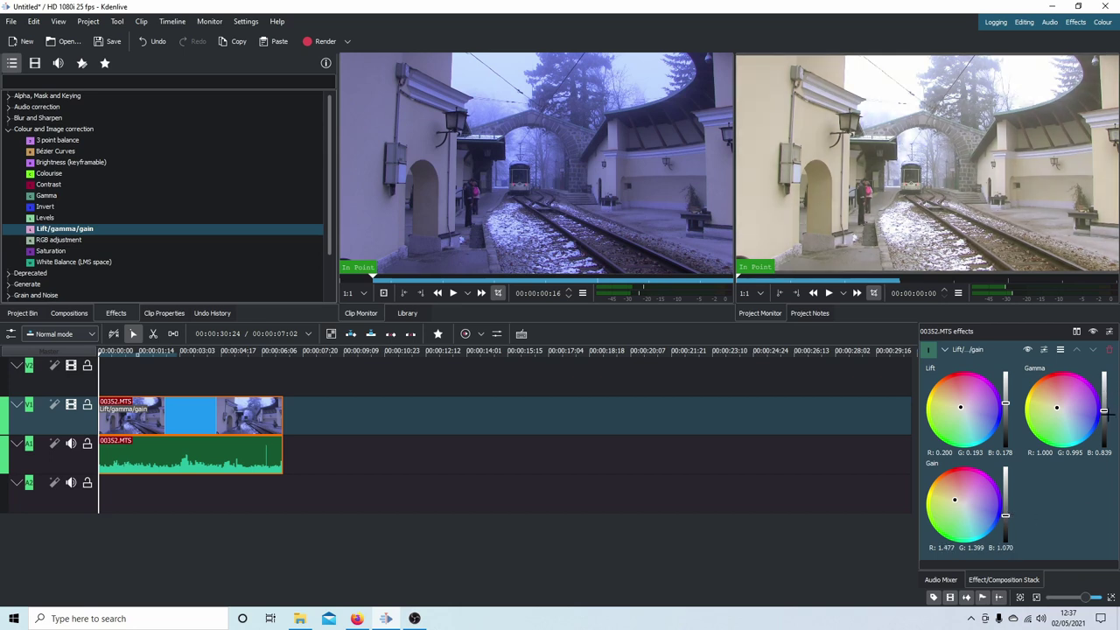
drag(1104, 413, 1105, 403)
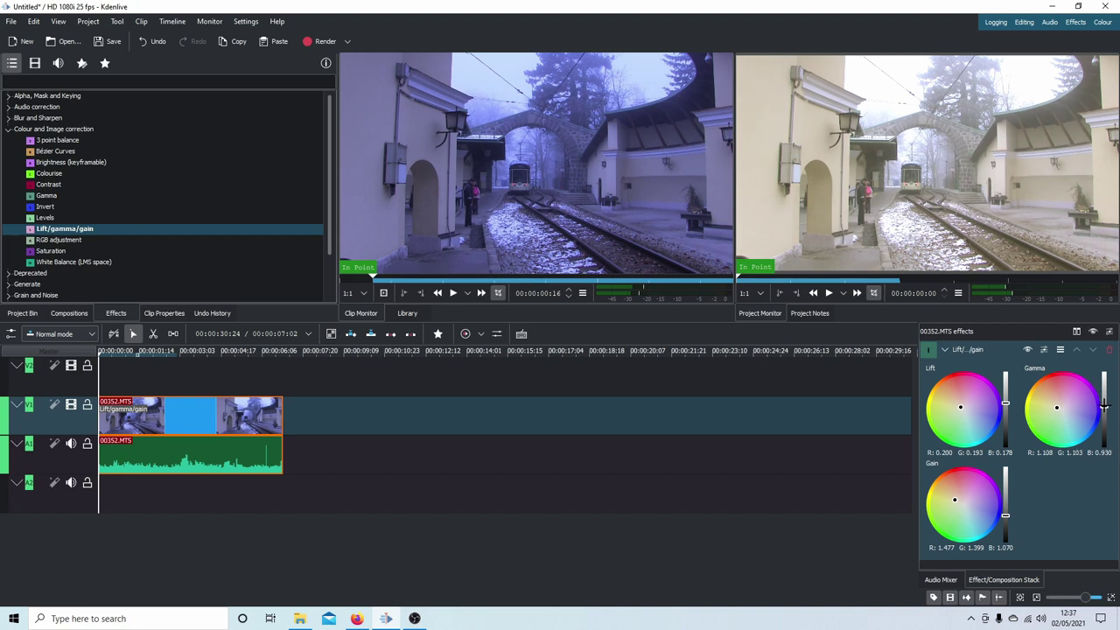
drag(1105, 405, 1104, 419)
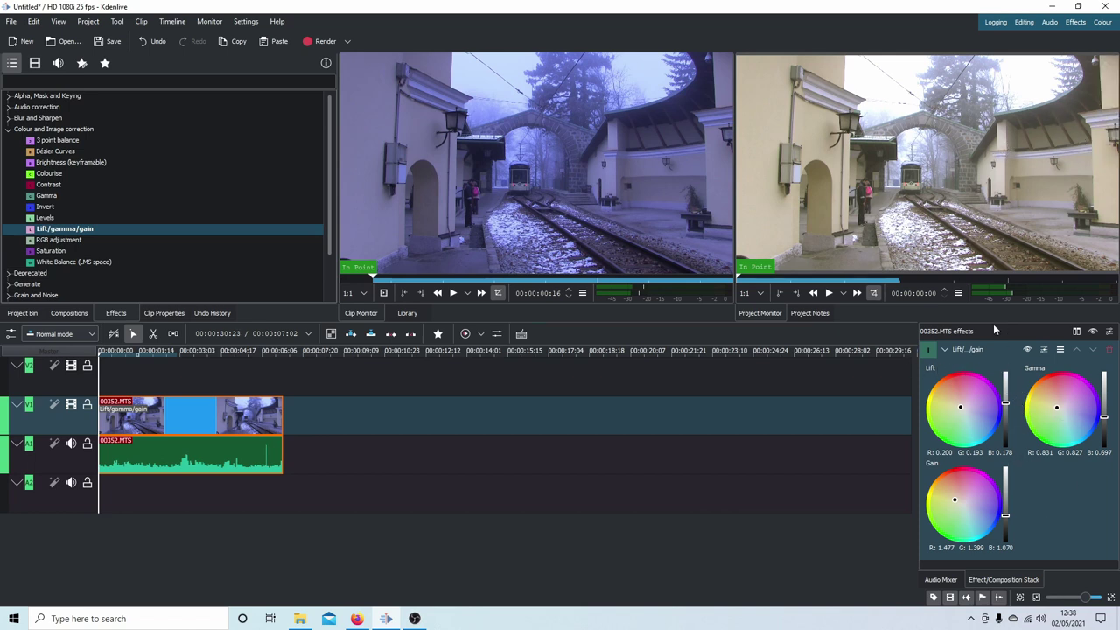
Scrub the timeline to about 00:00:06:10 and back to the start to check the colour correction across the clip.
click(103, 355)
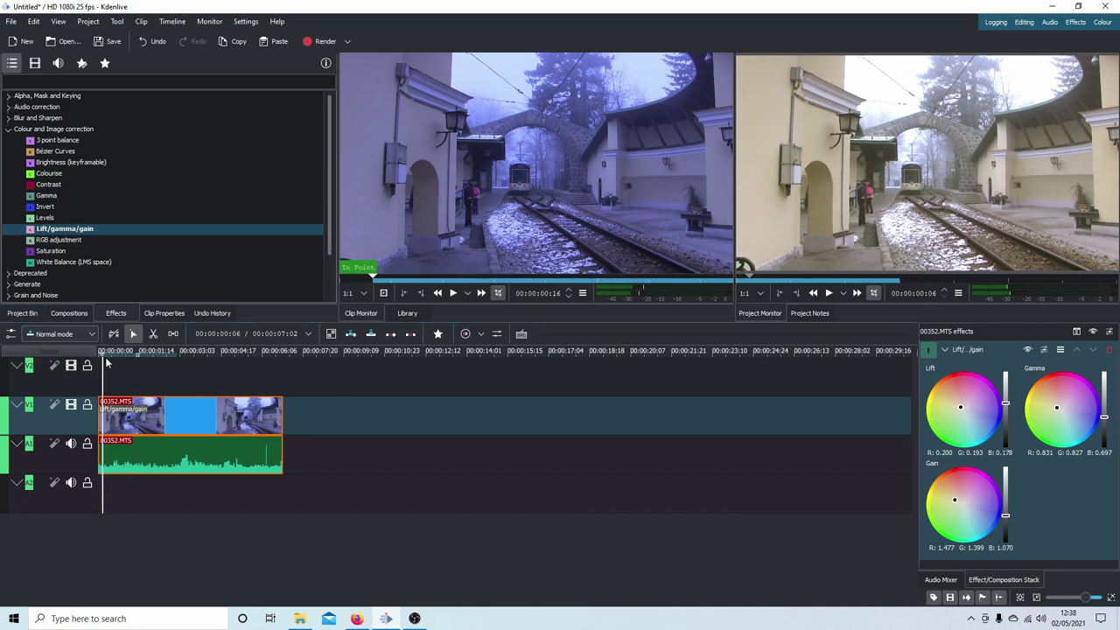
drag(104, 363, 267, 382)
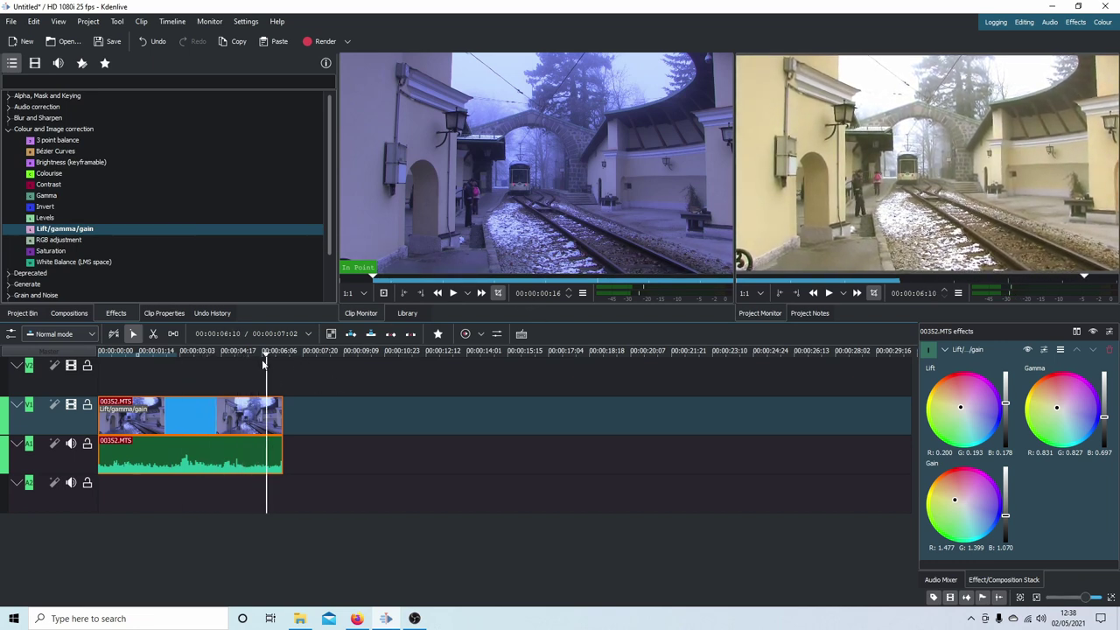
drag(267, 361, 101, 372)
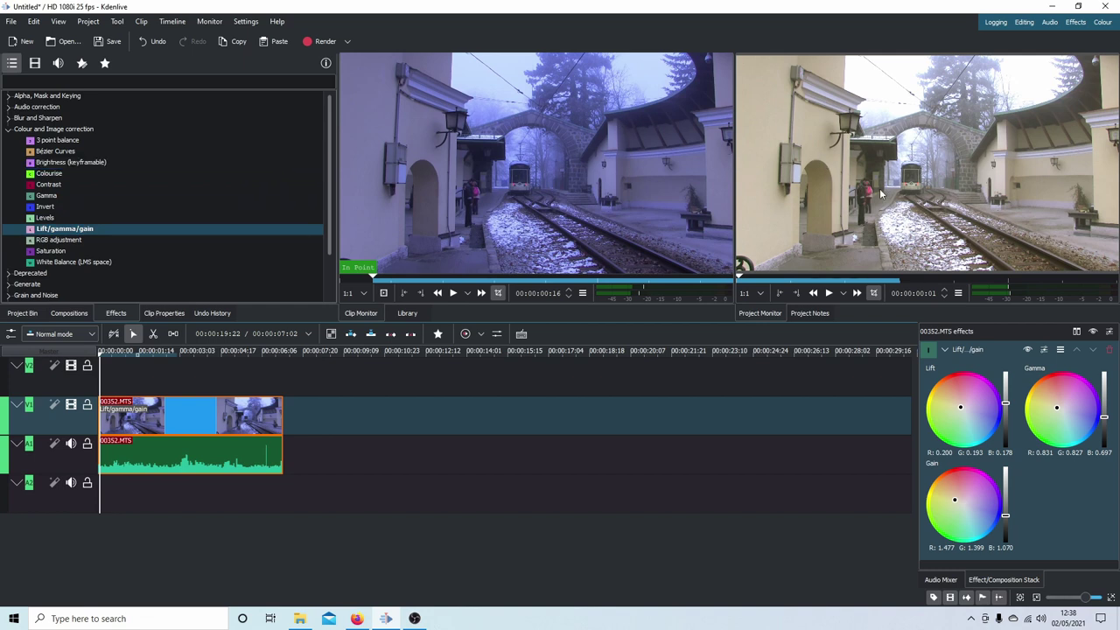
click(105, 366)
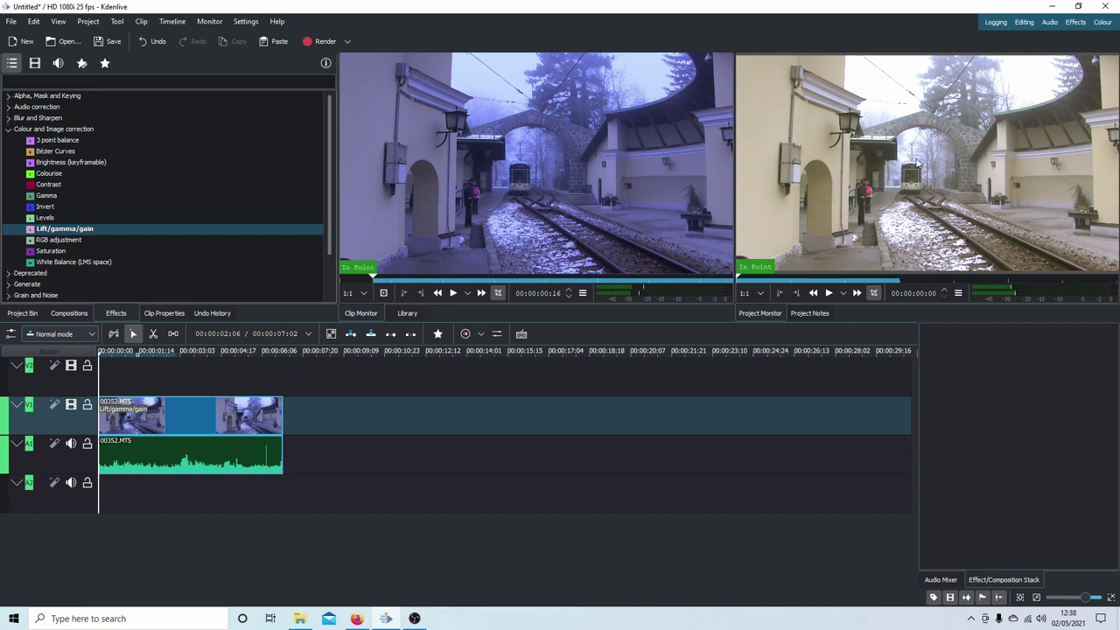
Extract the first corrected frame to the project, saving it on the Desktop as untitled-f000000.png.
right_click(916, 161)
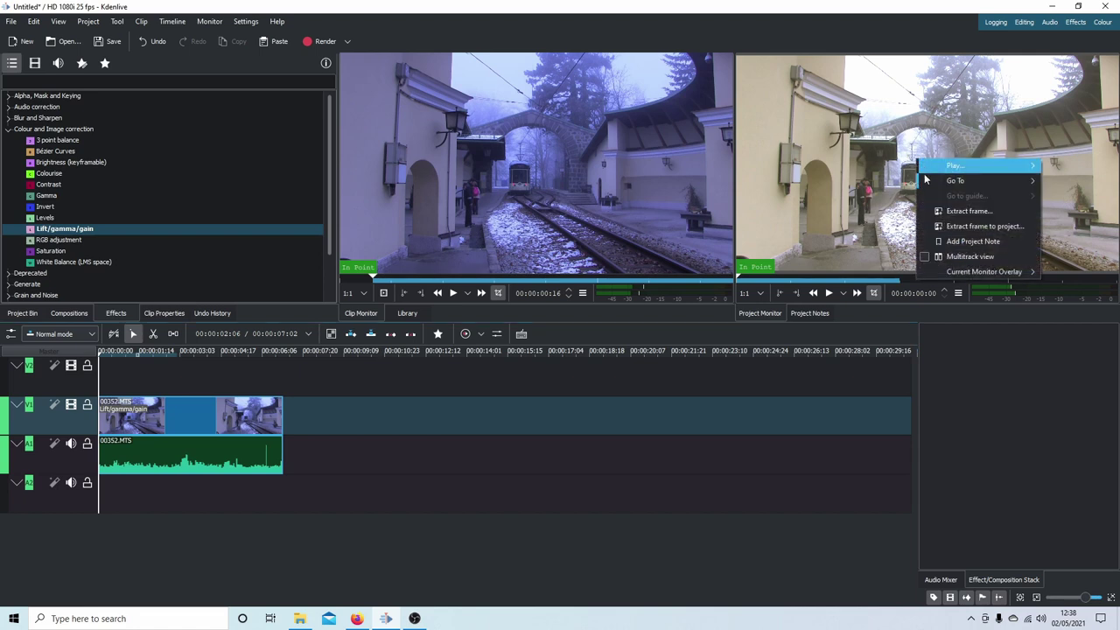
click(985, 226)
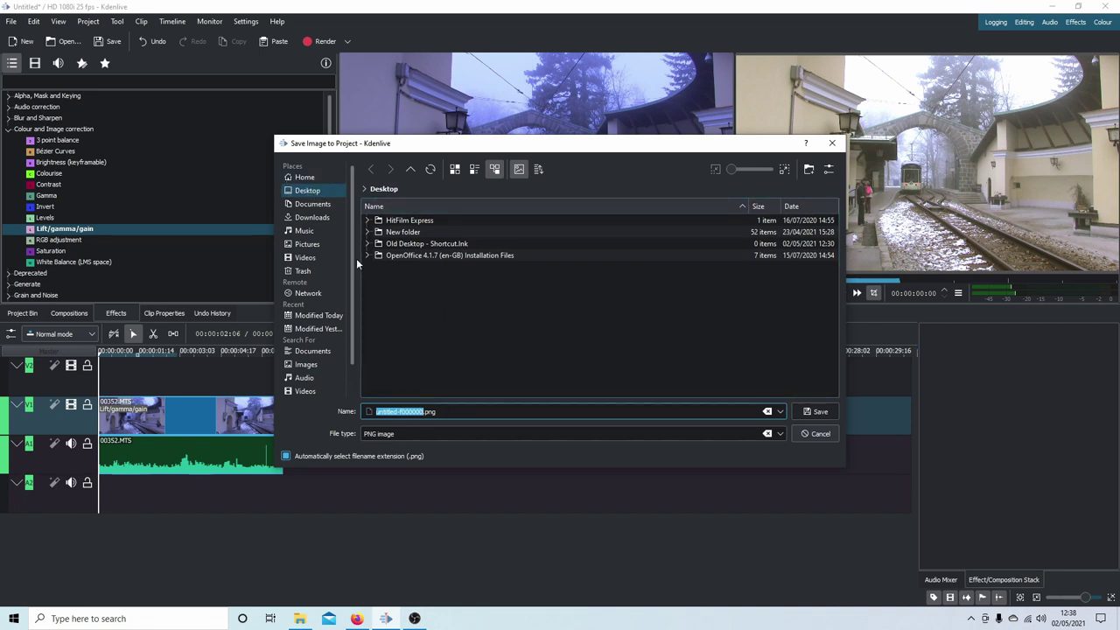
click(820, 412)
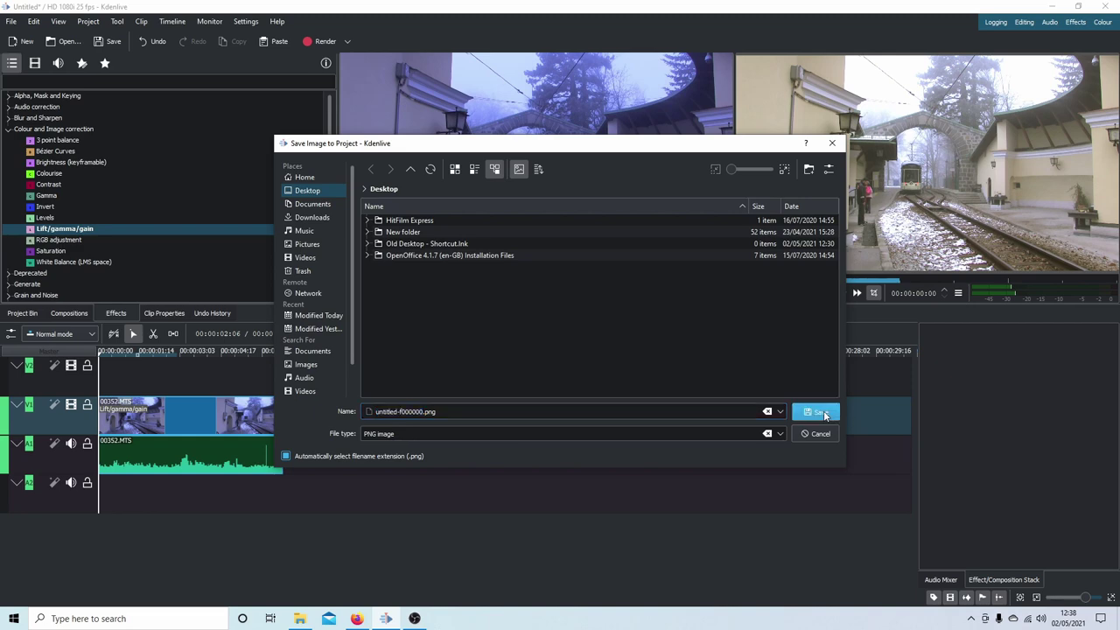
Import untitled-f000000.png from the Desktop into the project bin and display it in the clip monitor as a reference.
click(22, 313)
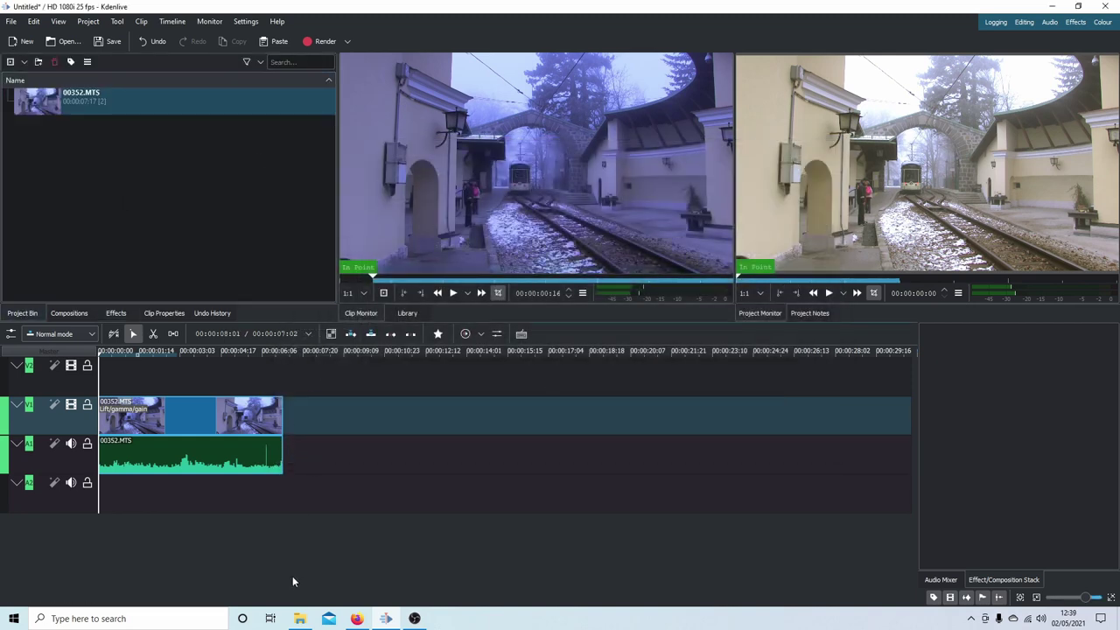
click(299, 619)
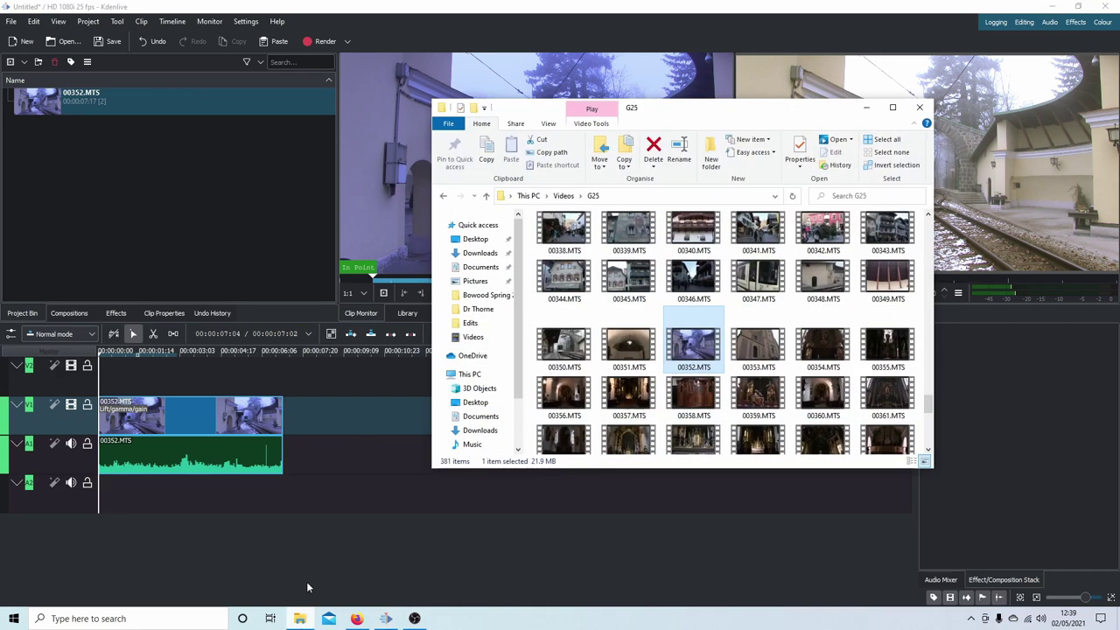
click(475, 239)
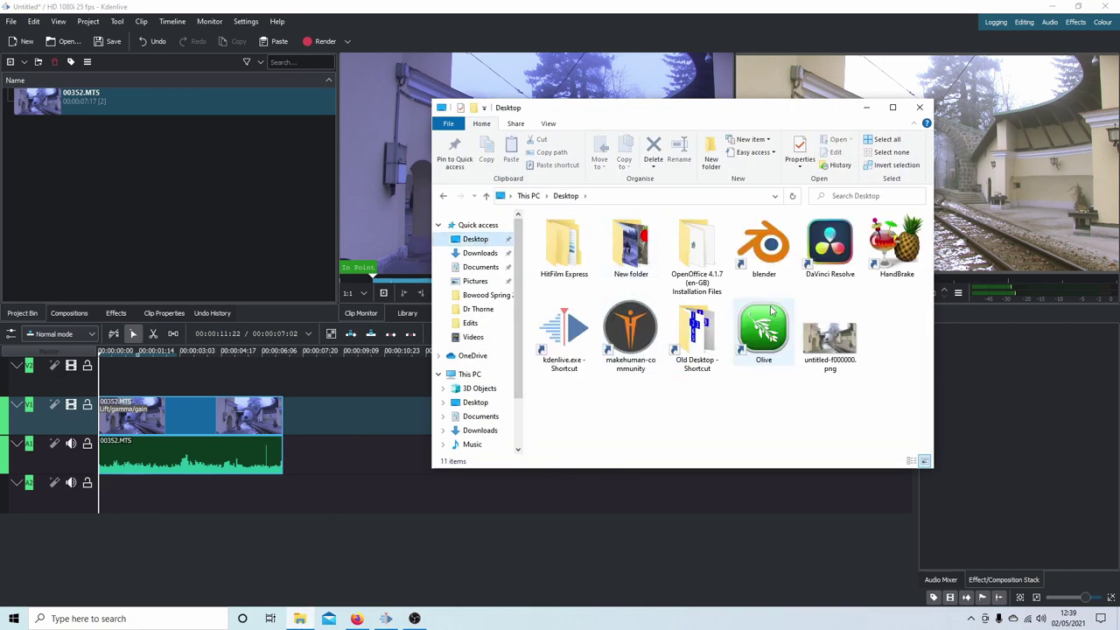
drag(830, 337, 52, 180)
click(867, 108)
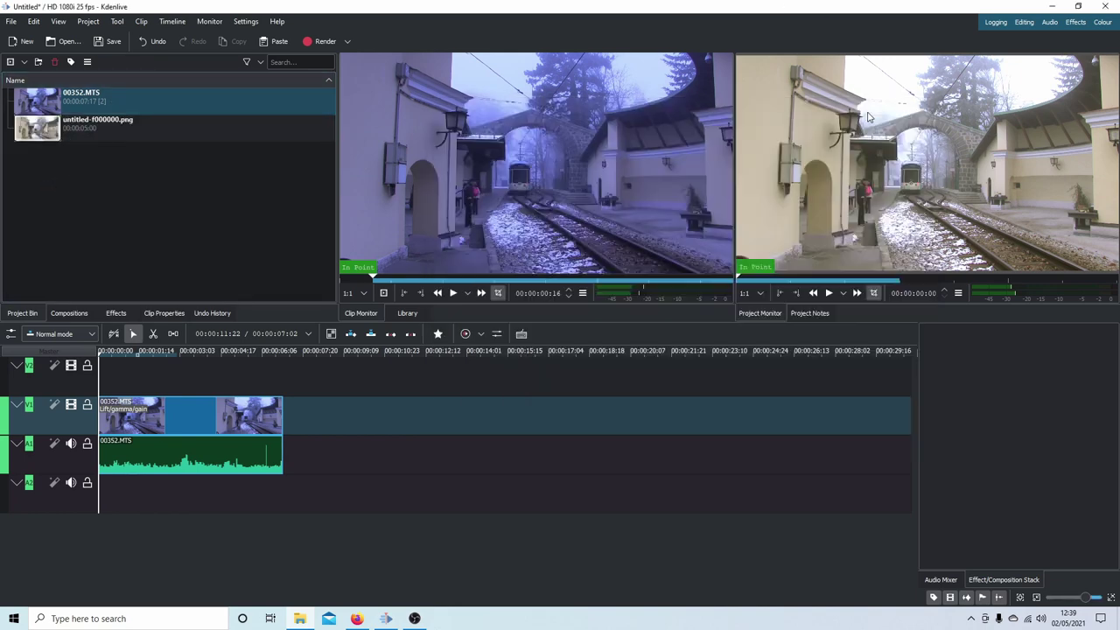
double_click(71, 137)
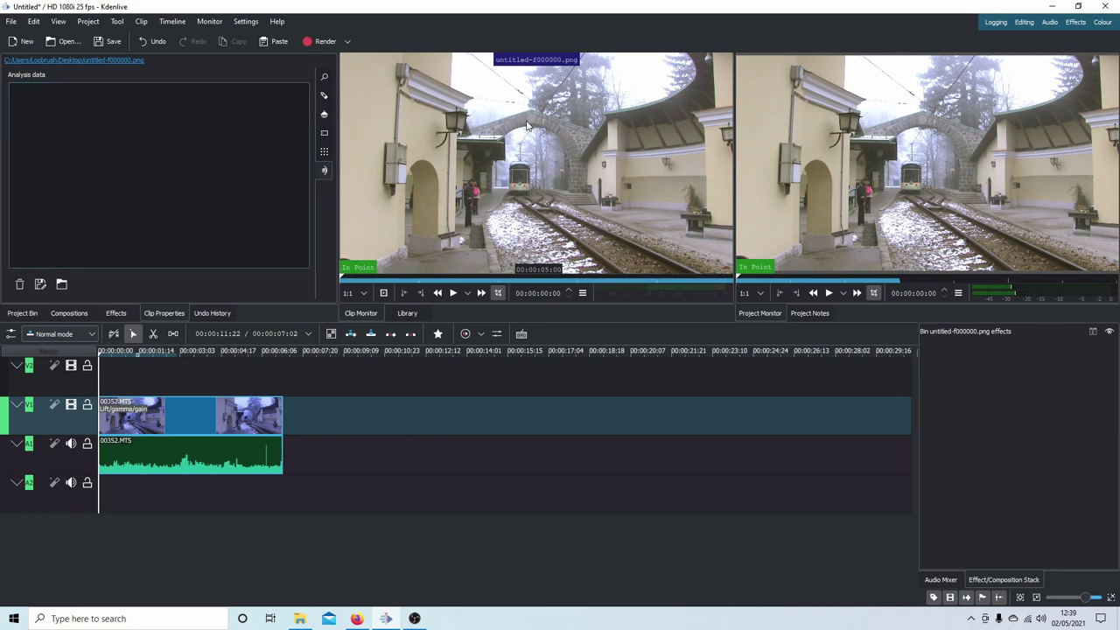
Add the Saturation effect to the 00352.MTS clip and insert a saturation keyframe at the clip's end.
click(200, 411)
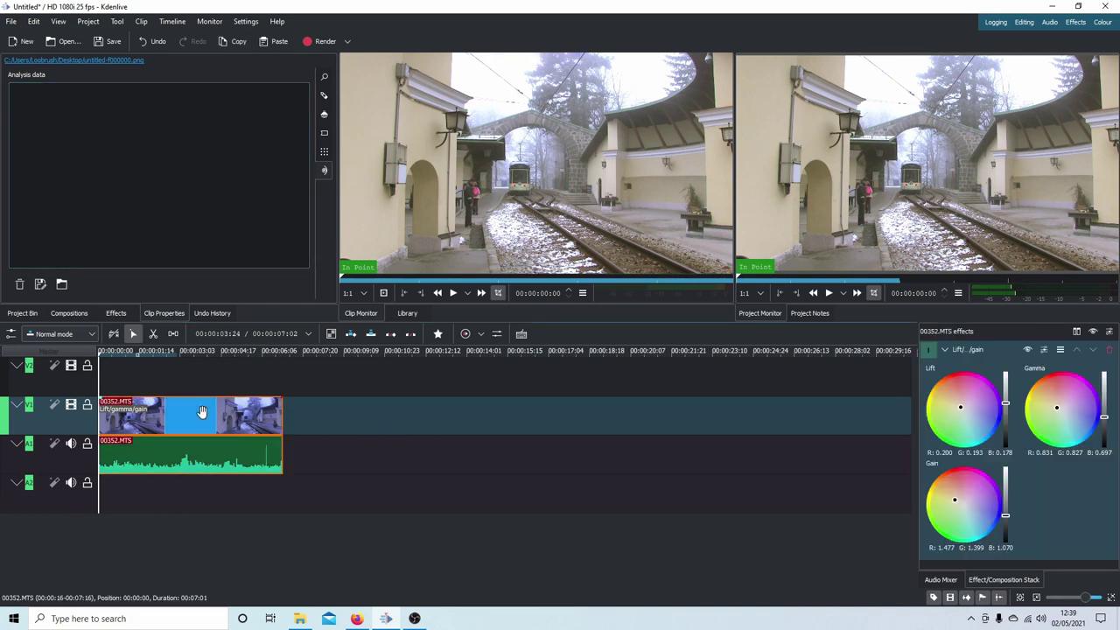
click(115, 312)
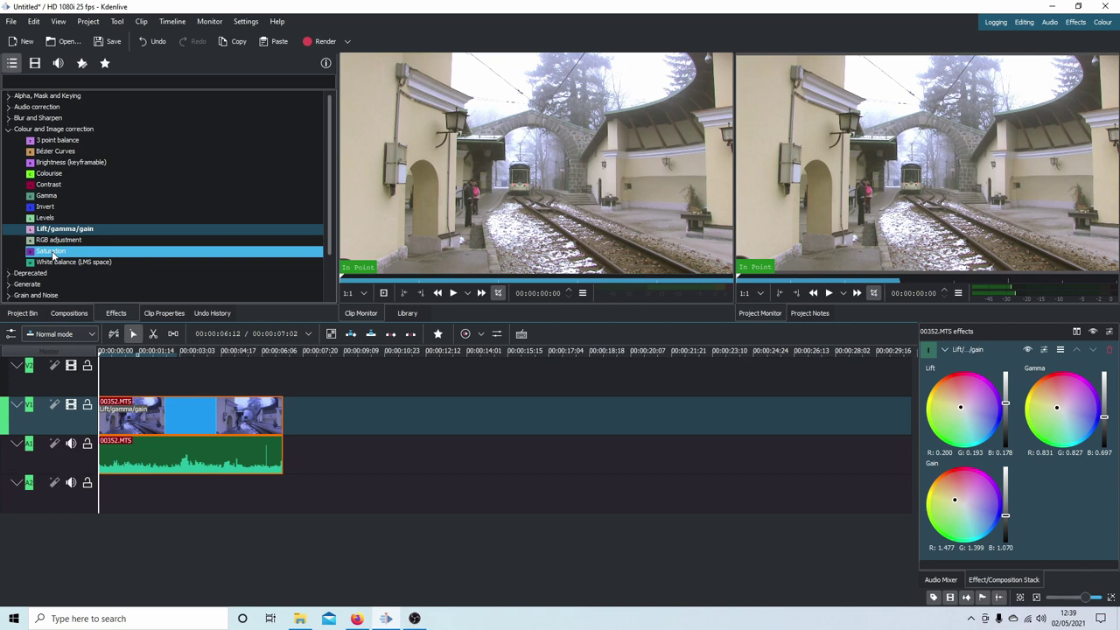
drag(53, 252, 127, 414)
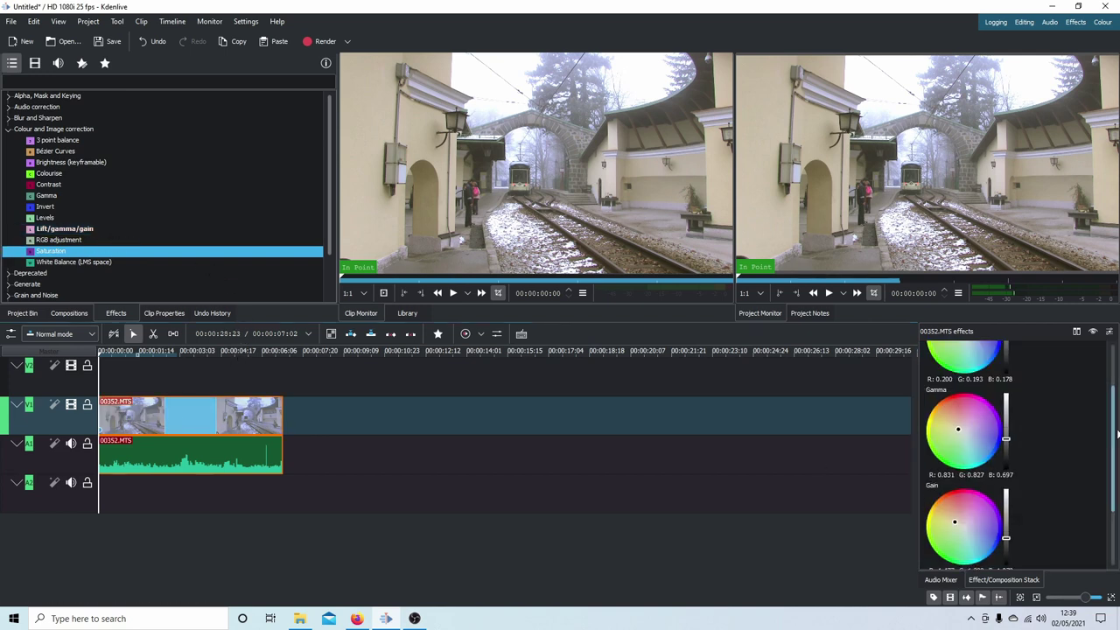
scroll(1113, 425, down, 3)
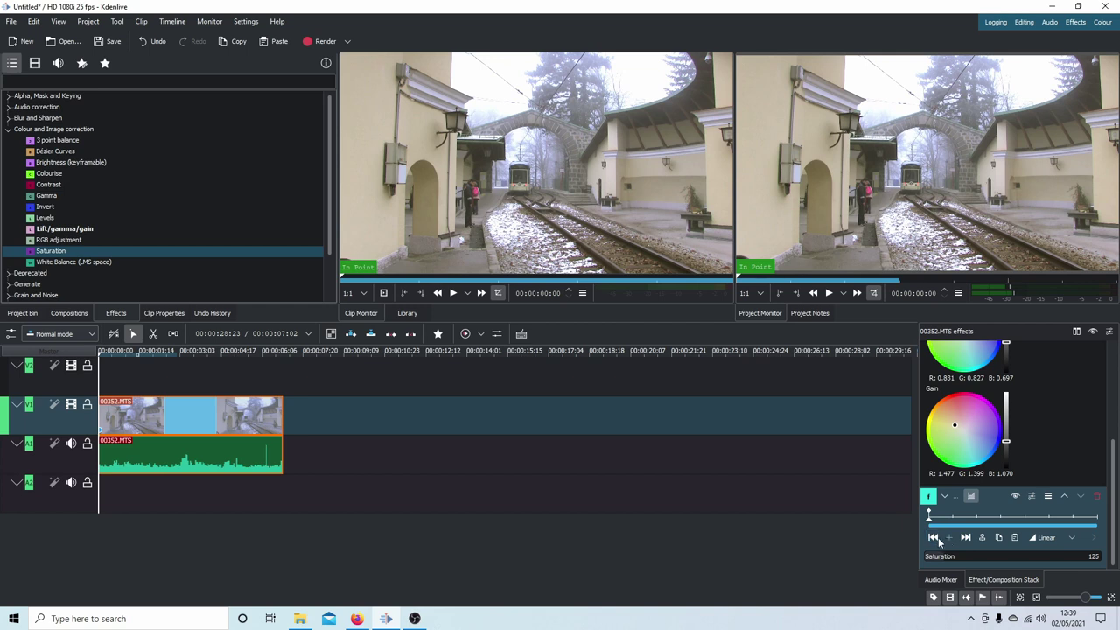
click(966, 538)
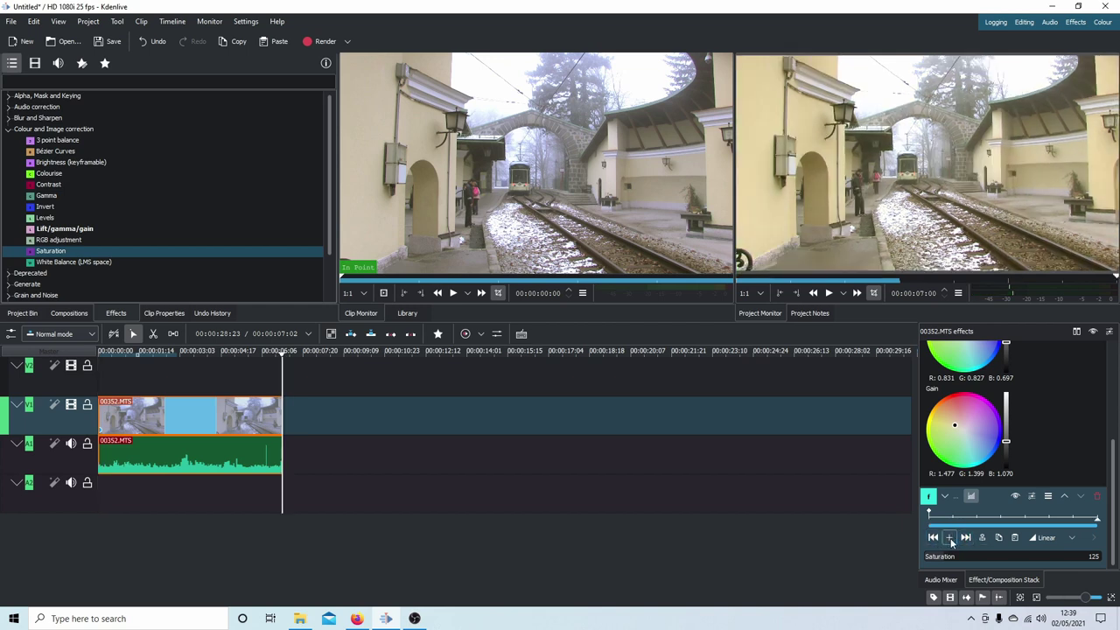
click(951, 543)
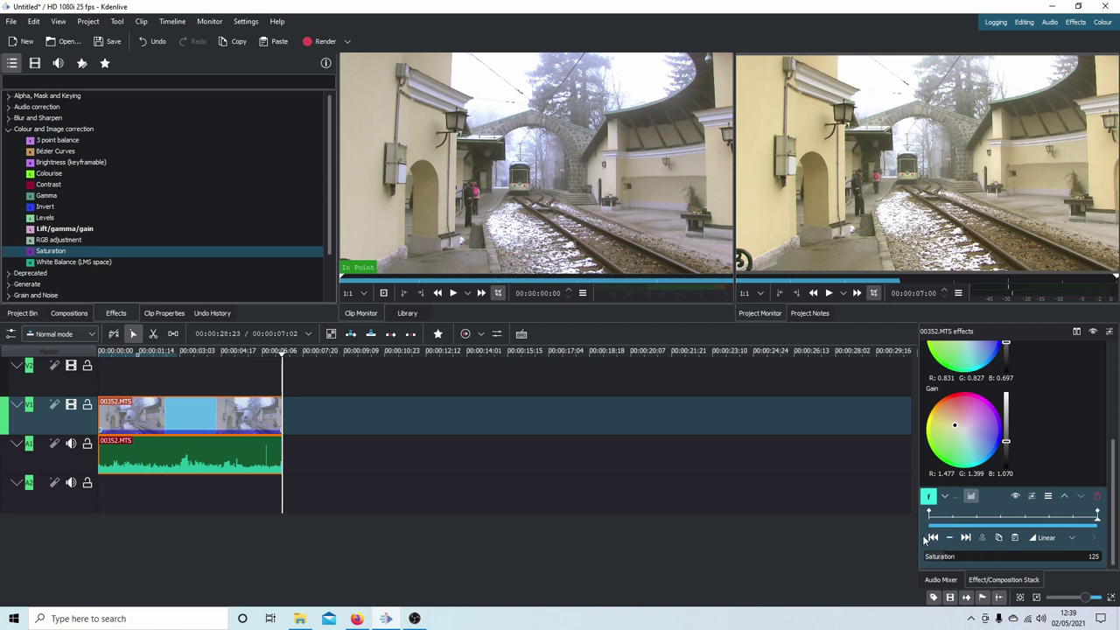
Set the saturation at the clip's last keyframe to 70 and compare the frame with the first keyframe.
click(934, 538)
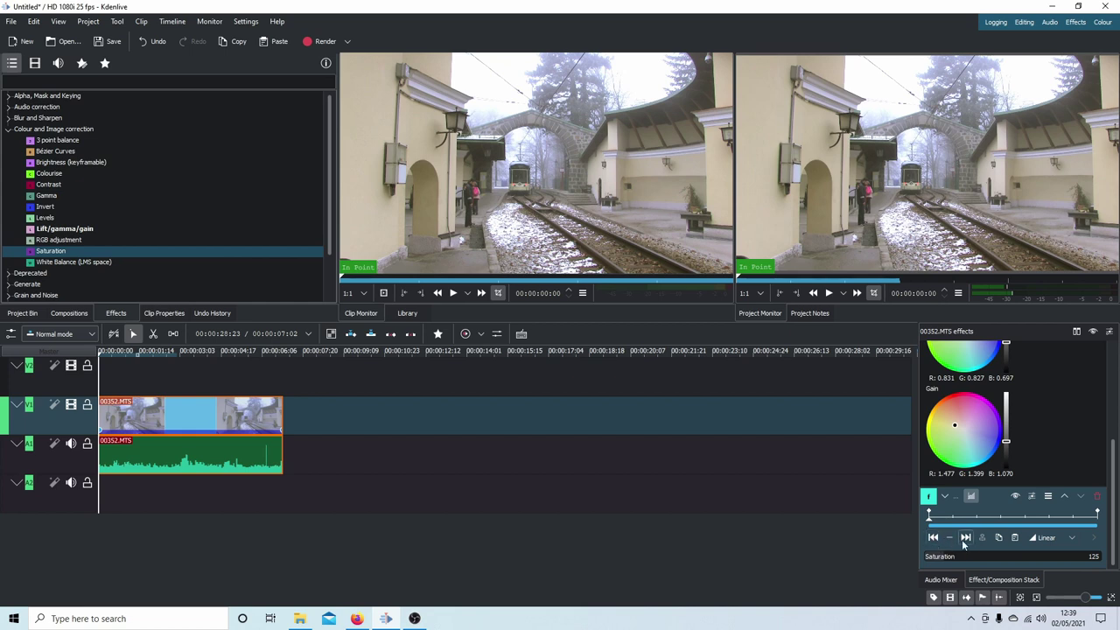
click(965, 538)
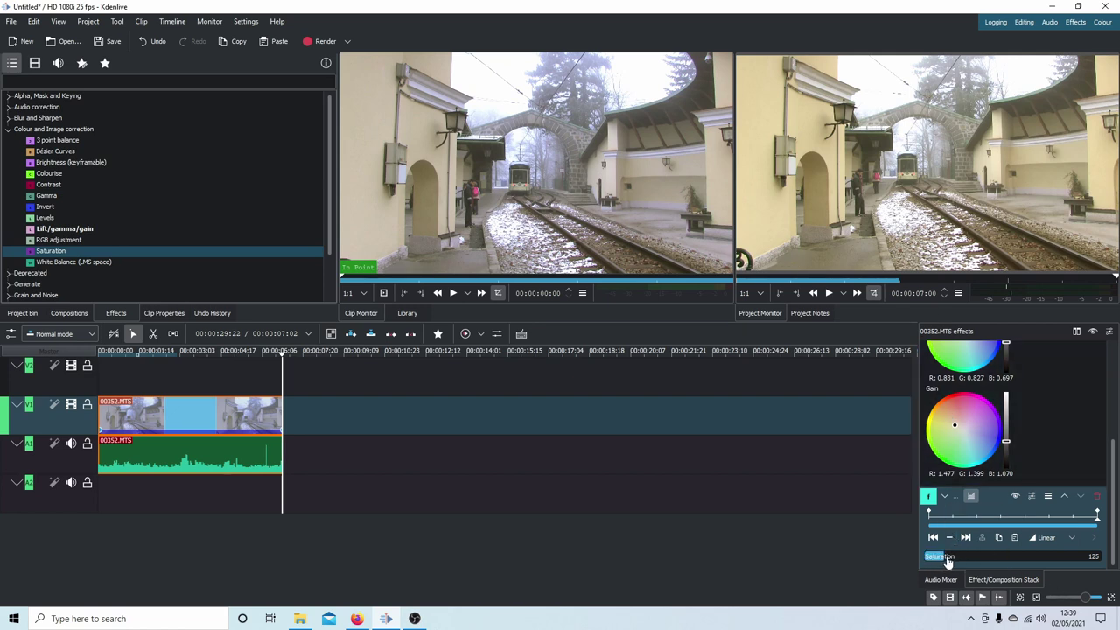
drag(943, 562, 936, 564)
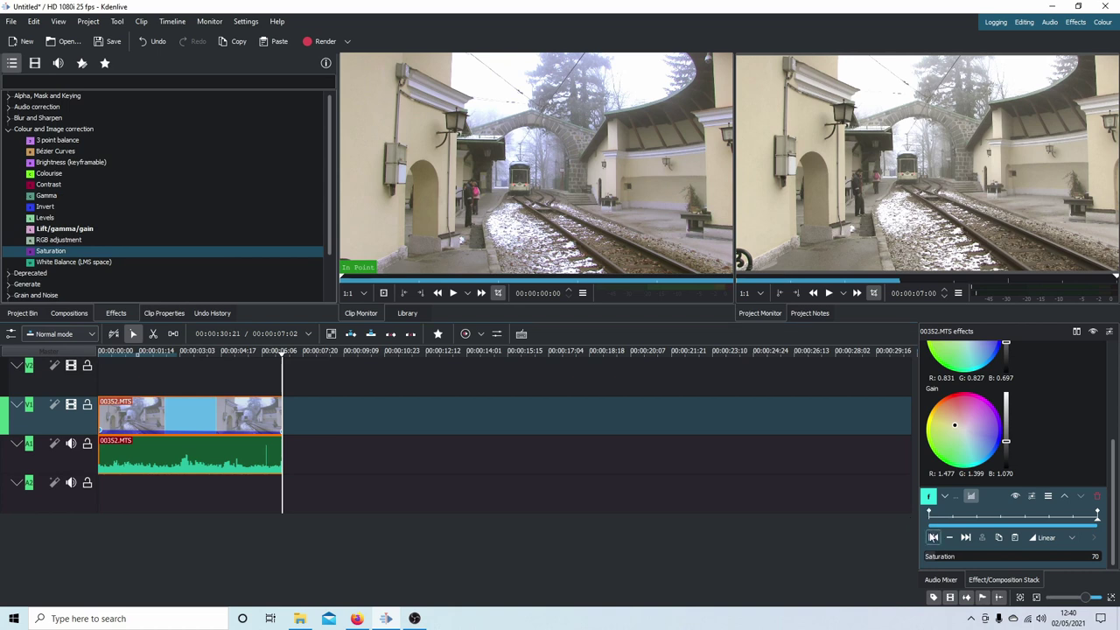
click(933, 537)
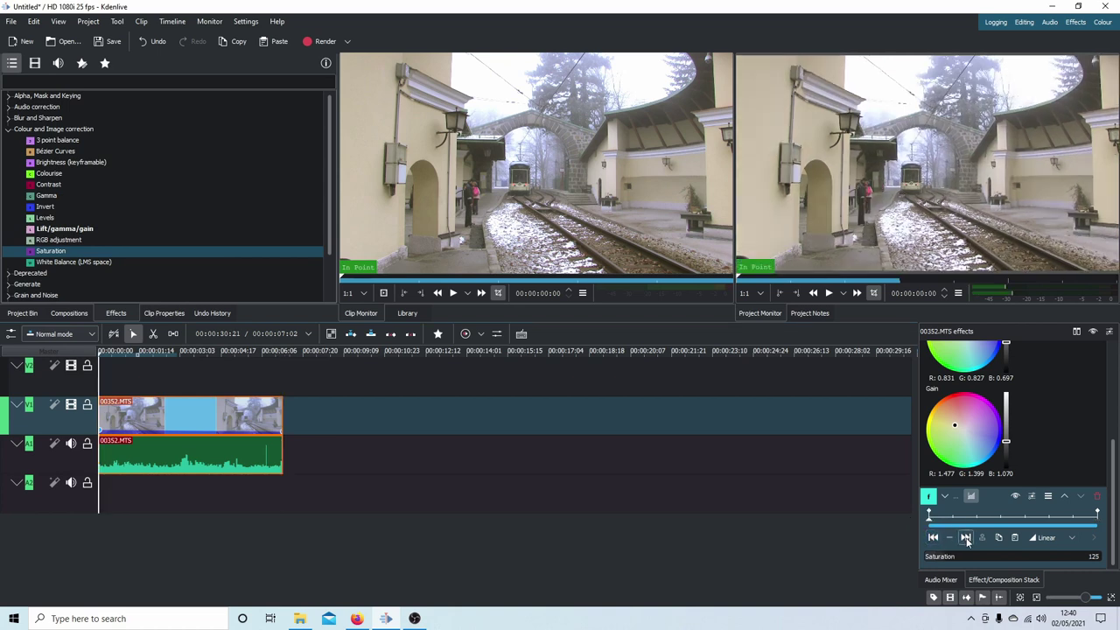
click(967, 538)
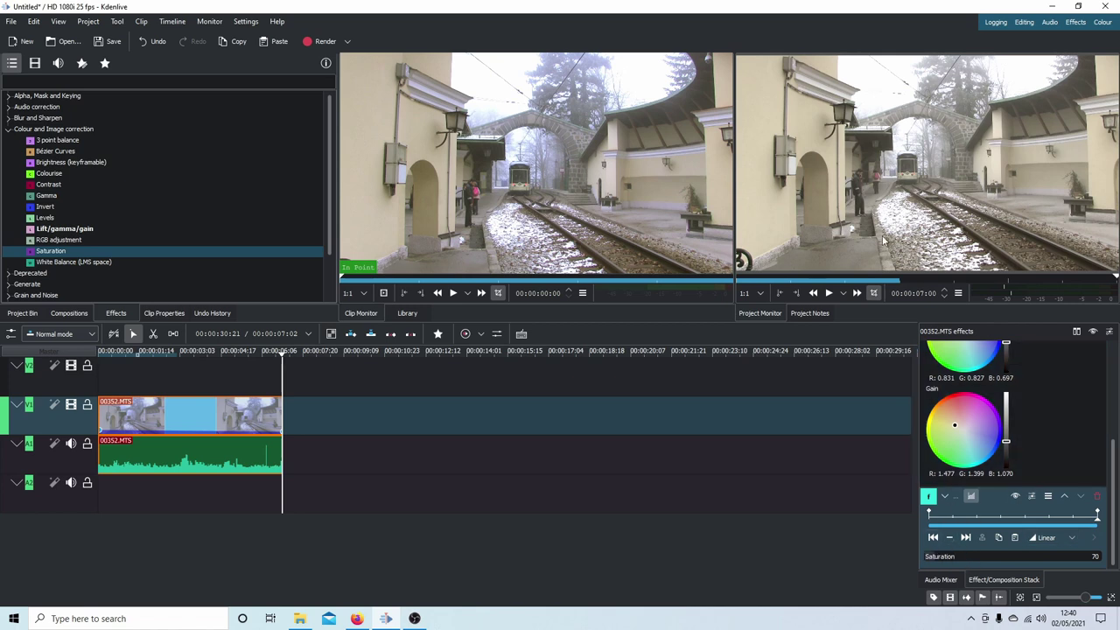
click(934, 538)
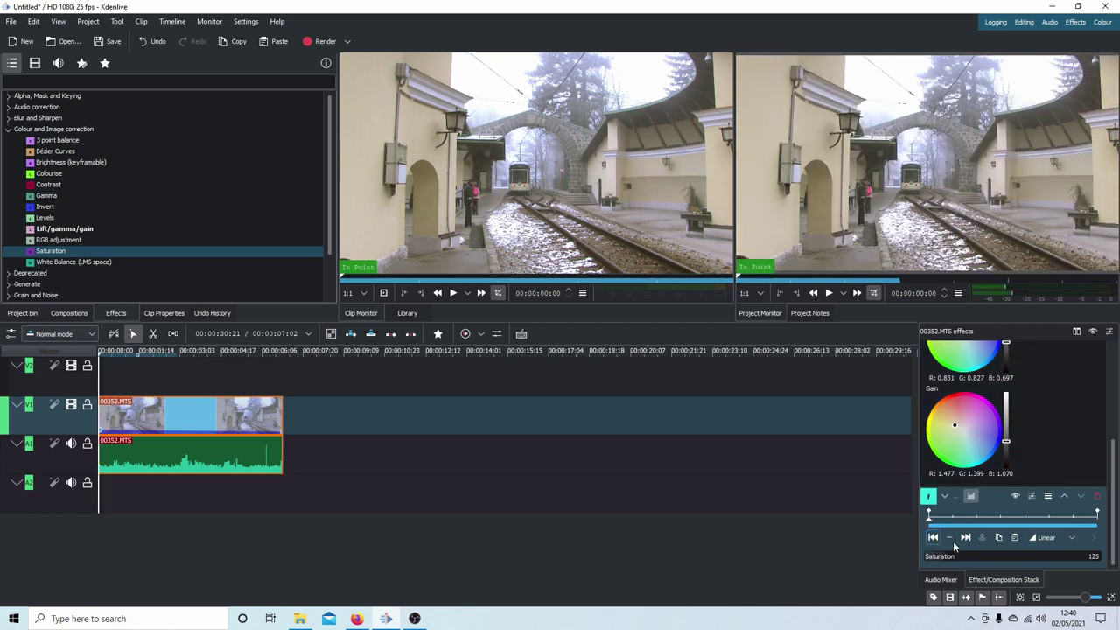
Fine-tune the saturation at the clip's last keyframe by eye and return to the first keyframe.
click(966, 538)
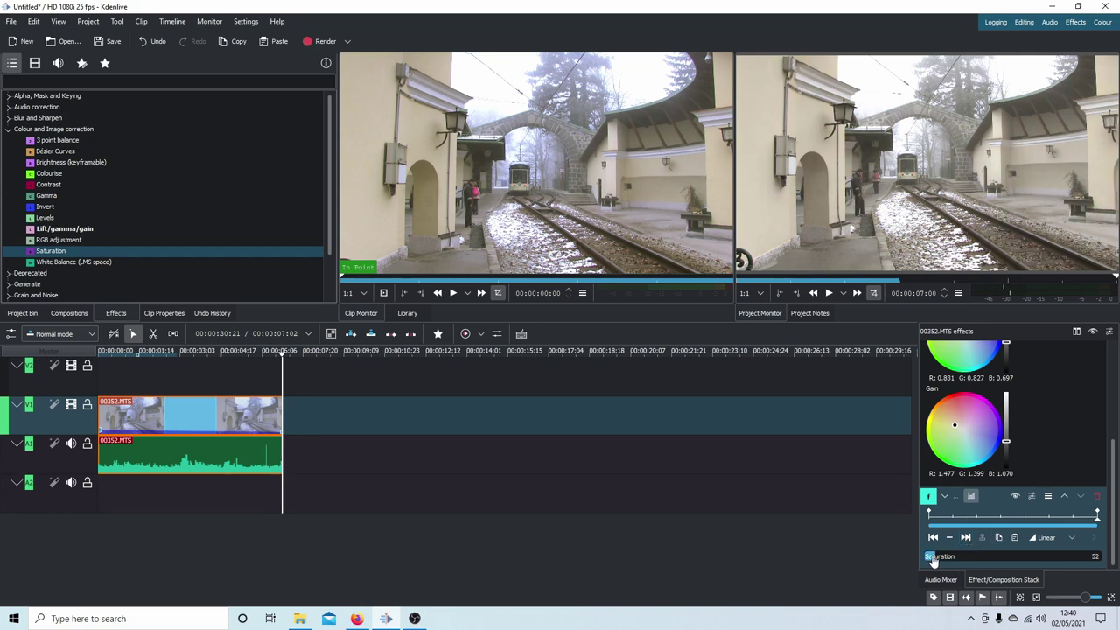
drag(933, 561, 934, 564)
drag(935, 565, 938, 565)
click(933, 538)
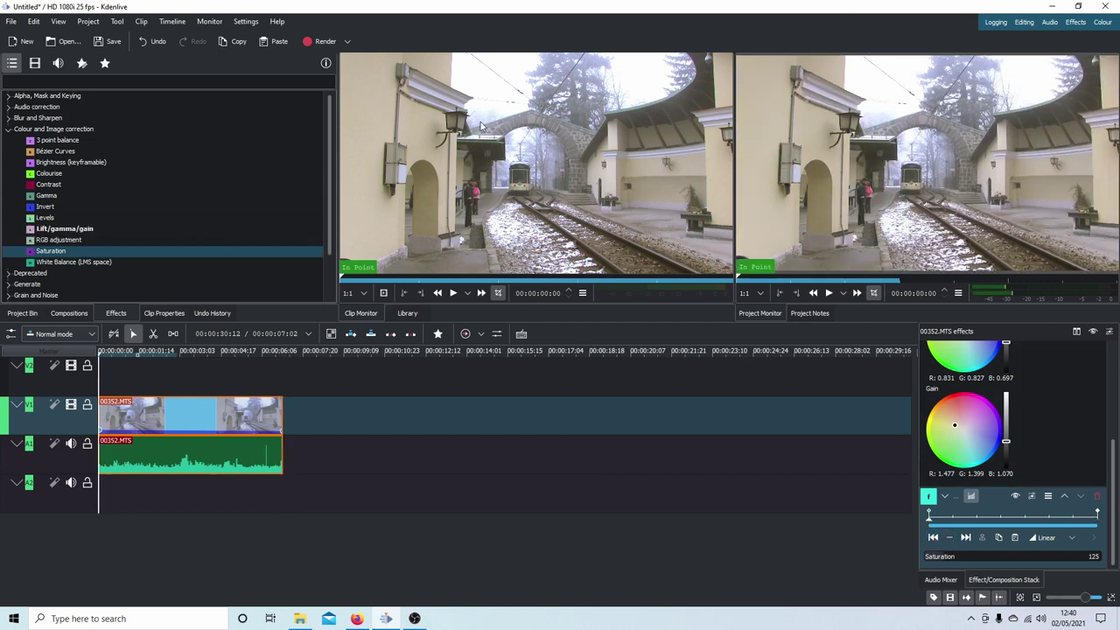